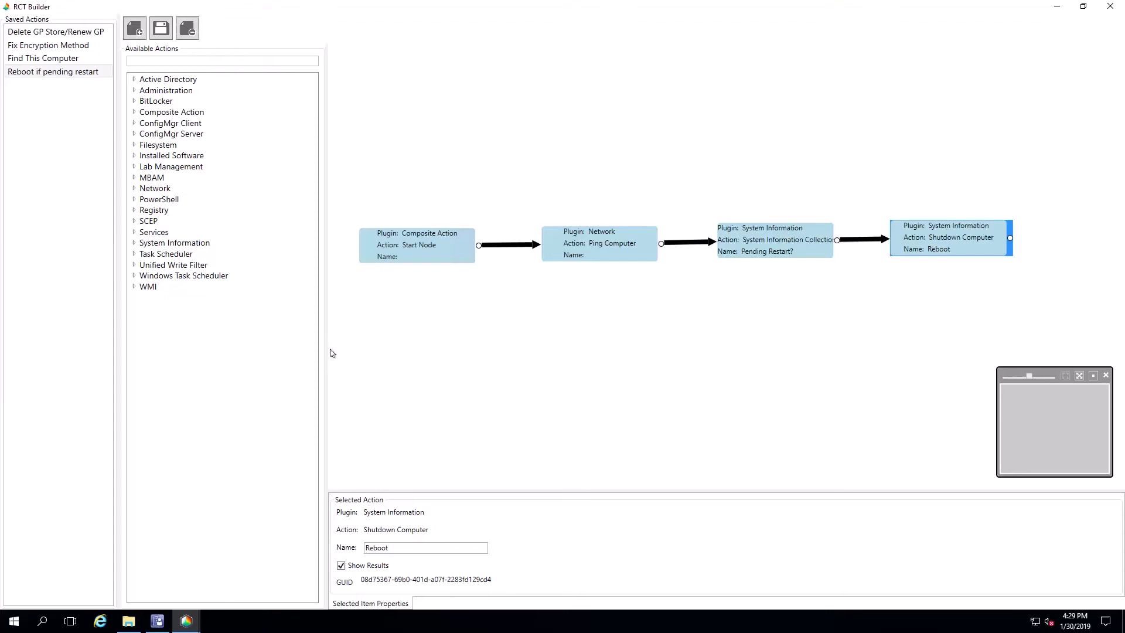
Show the Start Node's results as tabs and append 'Exists' to the workflow name
{"action": "left_click", "coordinate": [426, 246]}
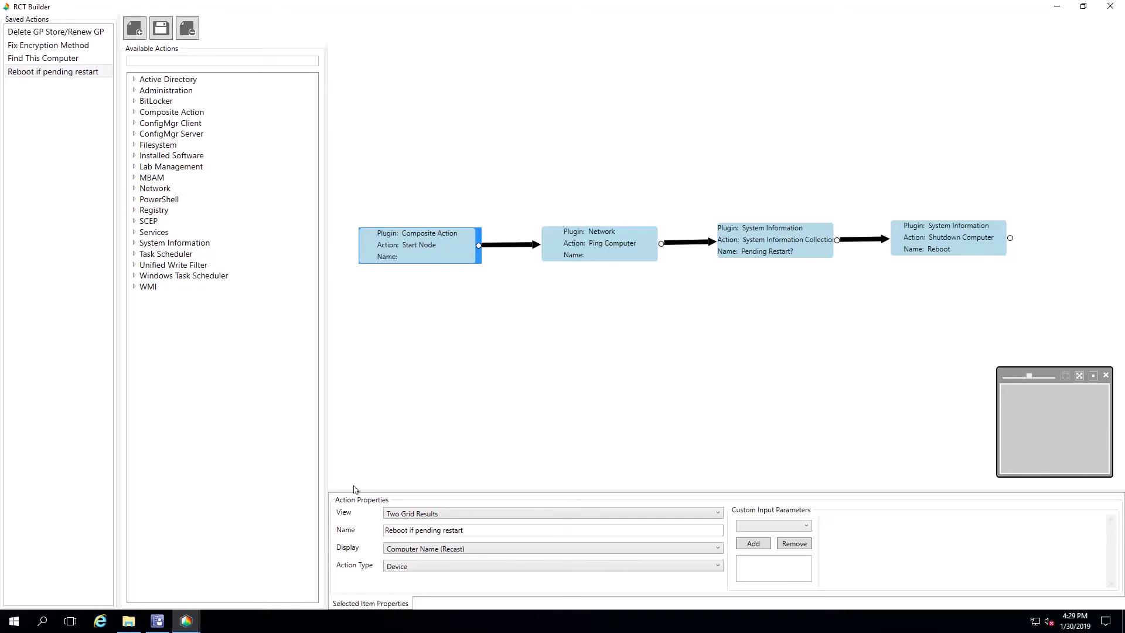
{"action": "left_click", "coordinate": [461, 513]}
{"action": "left_click", "coordinate": [408, 547]}
{"action": "left_click", "coordinate": [517, 531]}
{"action": "type", "text": "Exists"}
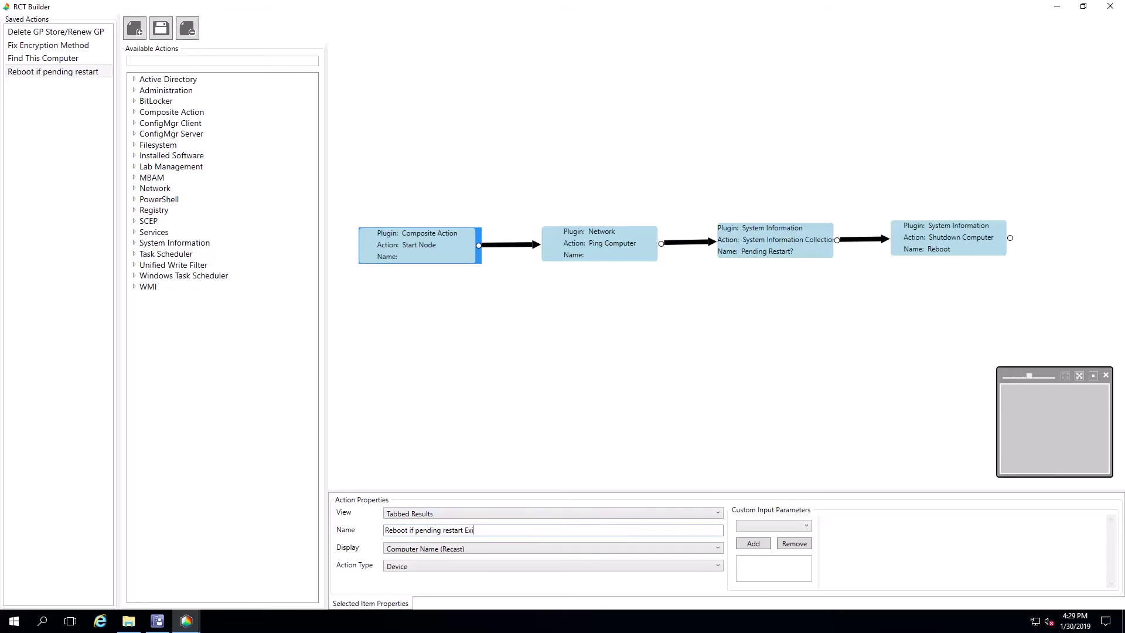
Keep Action Type Device and Display Computer Name (Recast) on the Start Node
{"action": "left_click", "coordinate": [429, 566]}
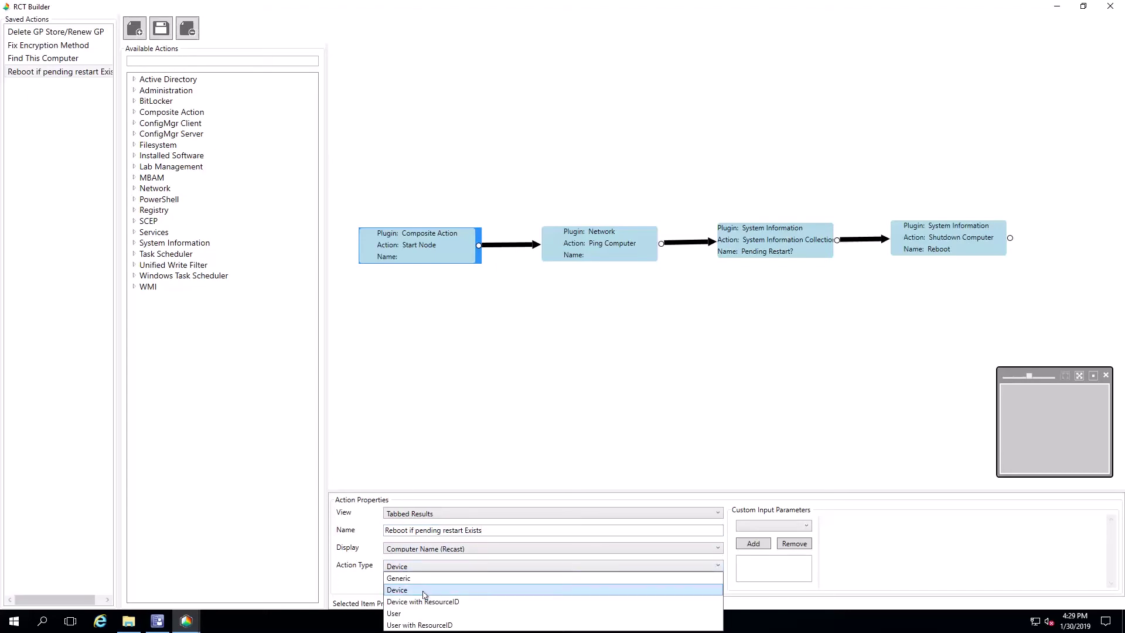
{"action": "left_click", "coordinate": [422, 591]}
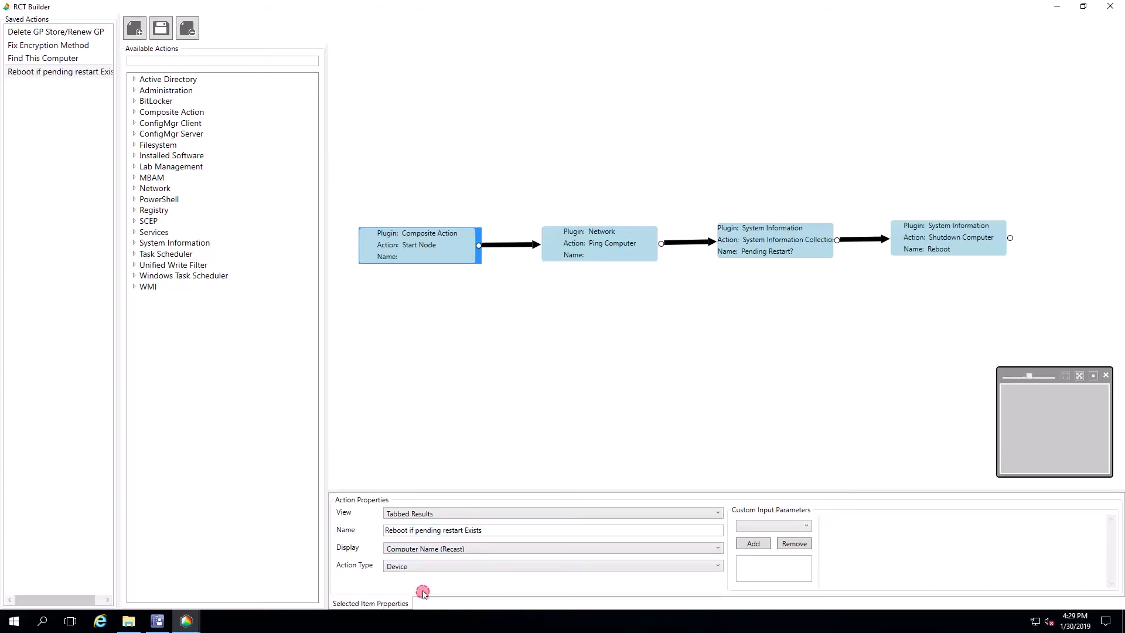
{"action": "left_click", "coordinate": [473, 550]}
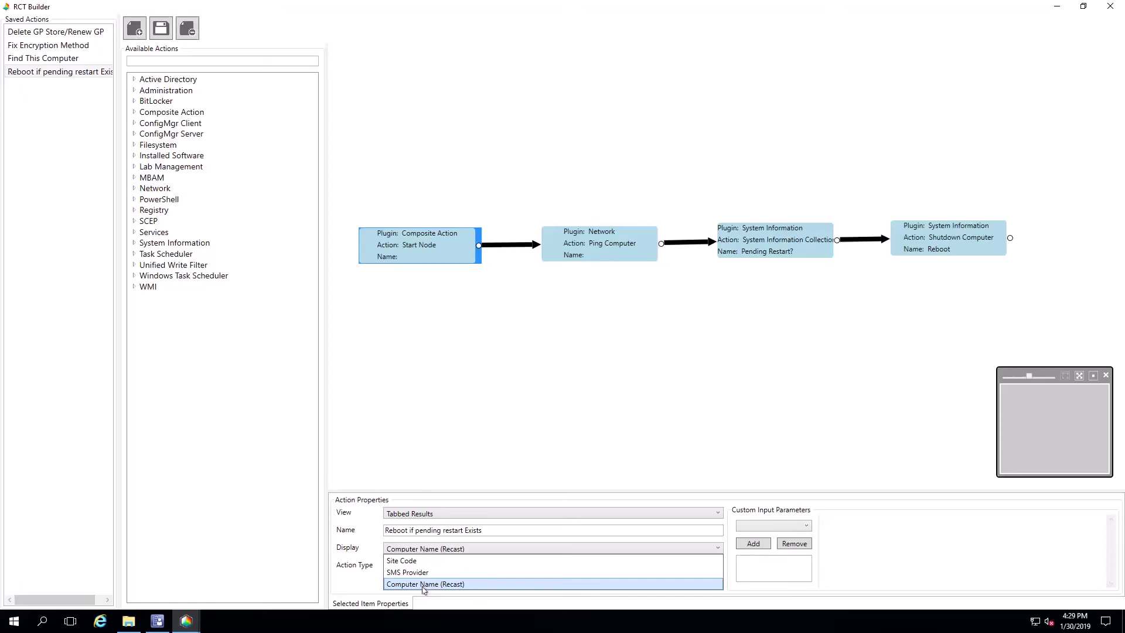
{"action": "left_click", "coordinate": [415, 584]}
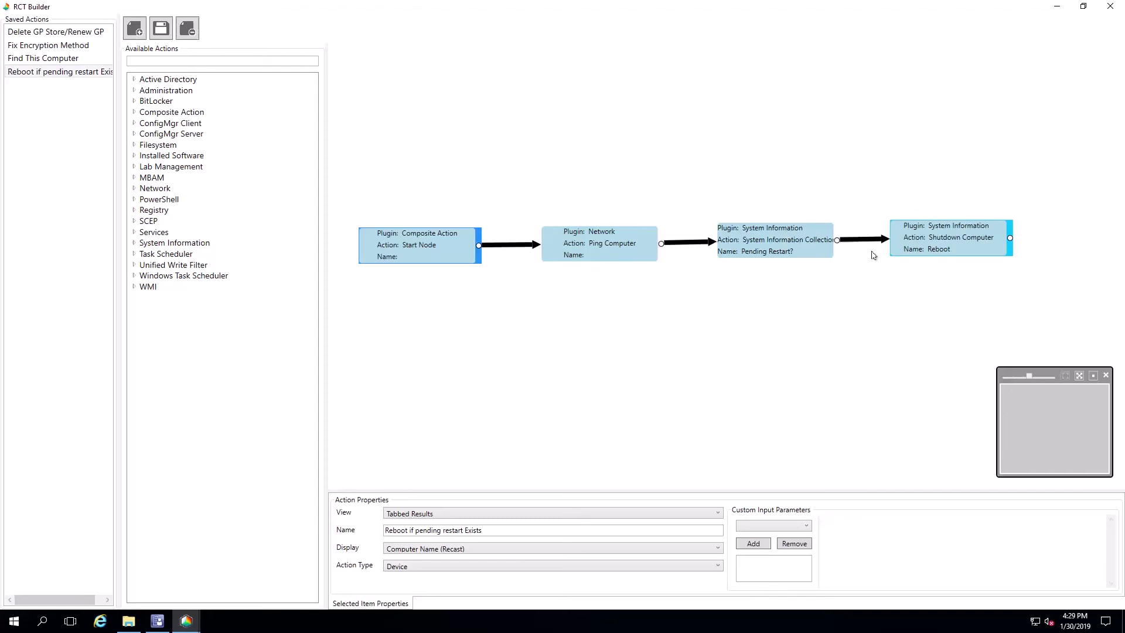
Feed Ping Computer's Computer Name input from the Start Node's Computer Name (Recast)
{"action": "left_click", "coordinate": [509, 245]}
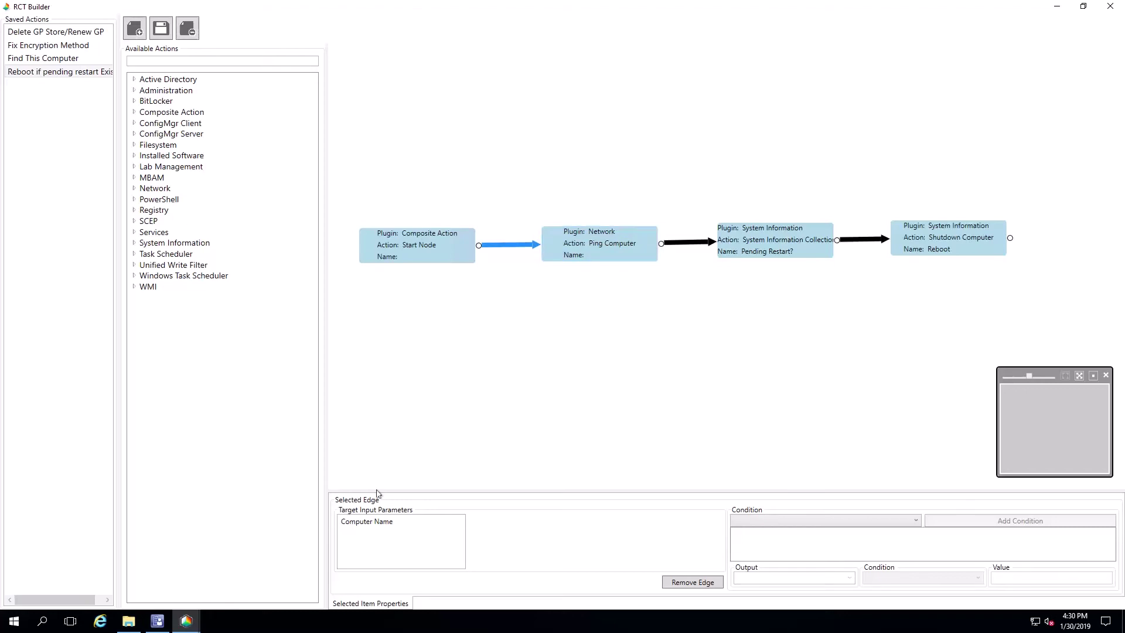
{"action": "left_click", "coordinate": [380, 522]}
{"action": "left_click", "coordinate": [381, 523]}
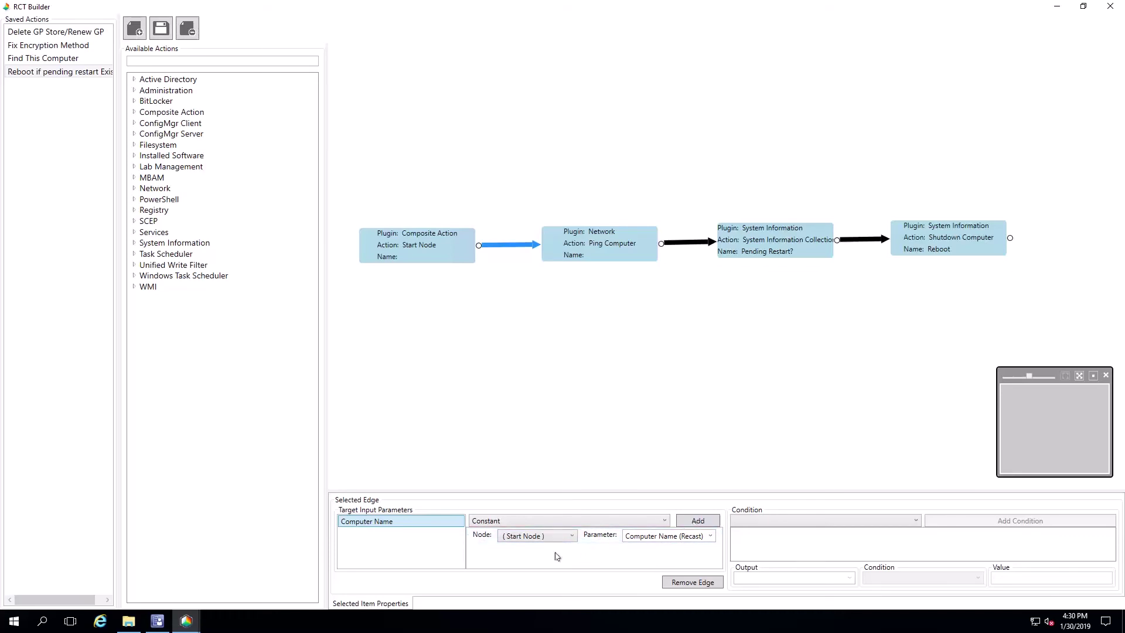
{"action": "left_click", "coordinate": [407, 262]}
Confirm the ping-to-Pending Restart? edge condition Success Equal To True without changing the operator
{"action": "left_click", "coordinate": [686, 245]}
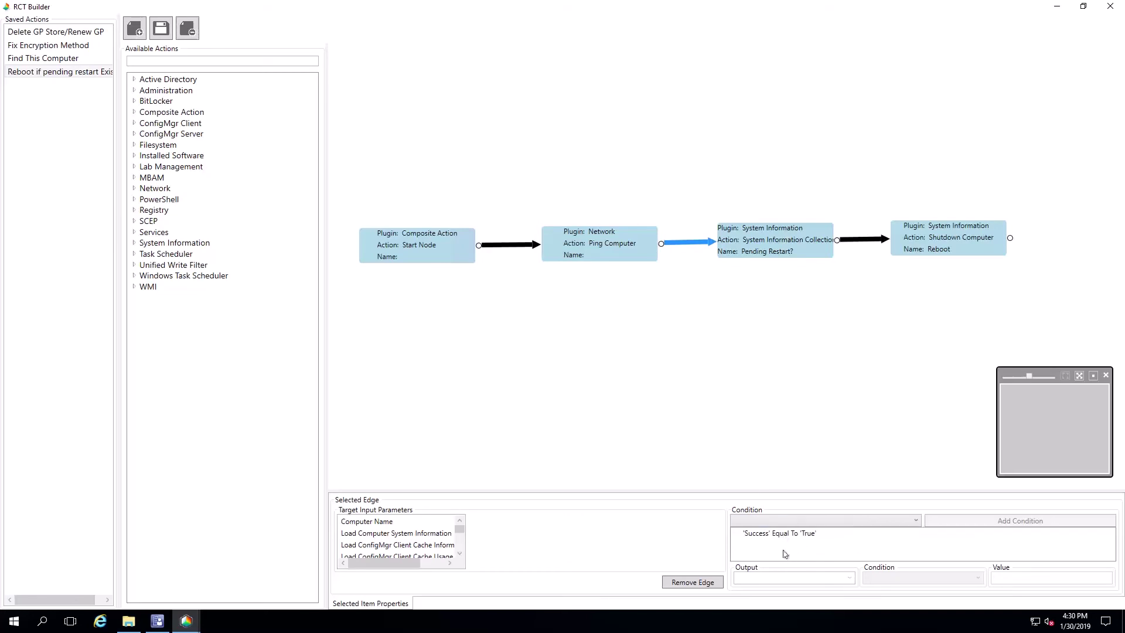
{"action": "left_click", "coordinate": [760, 536]}
{"action": "left_click", "coordinate": [915, 520]}
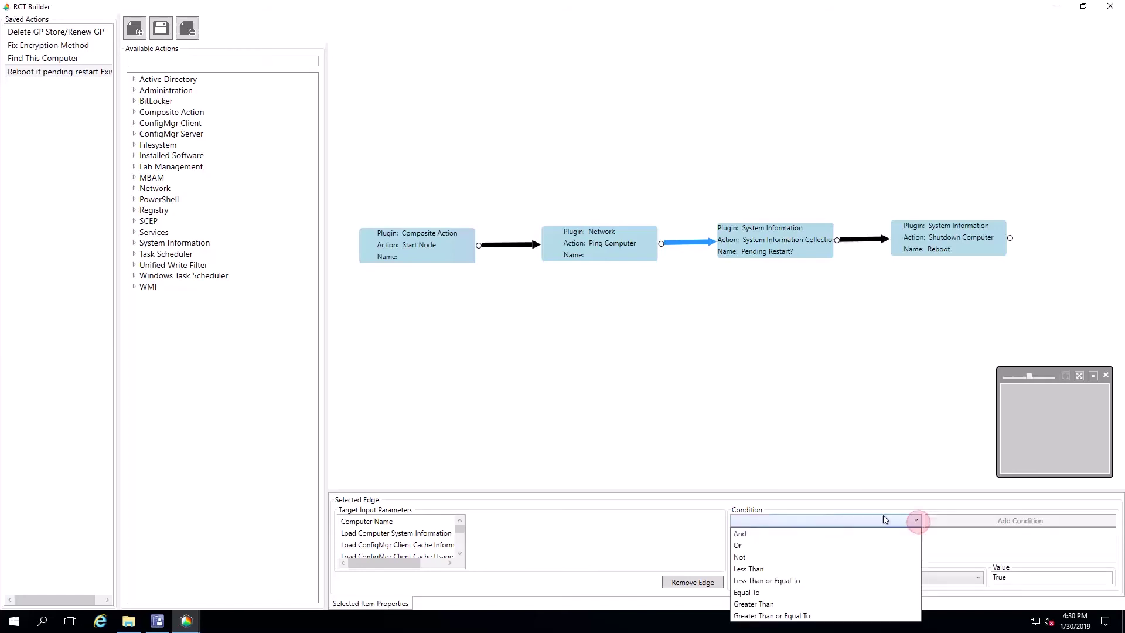
{"action": "left_click", "coordinate": [966, 538]}
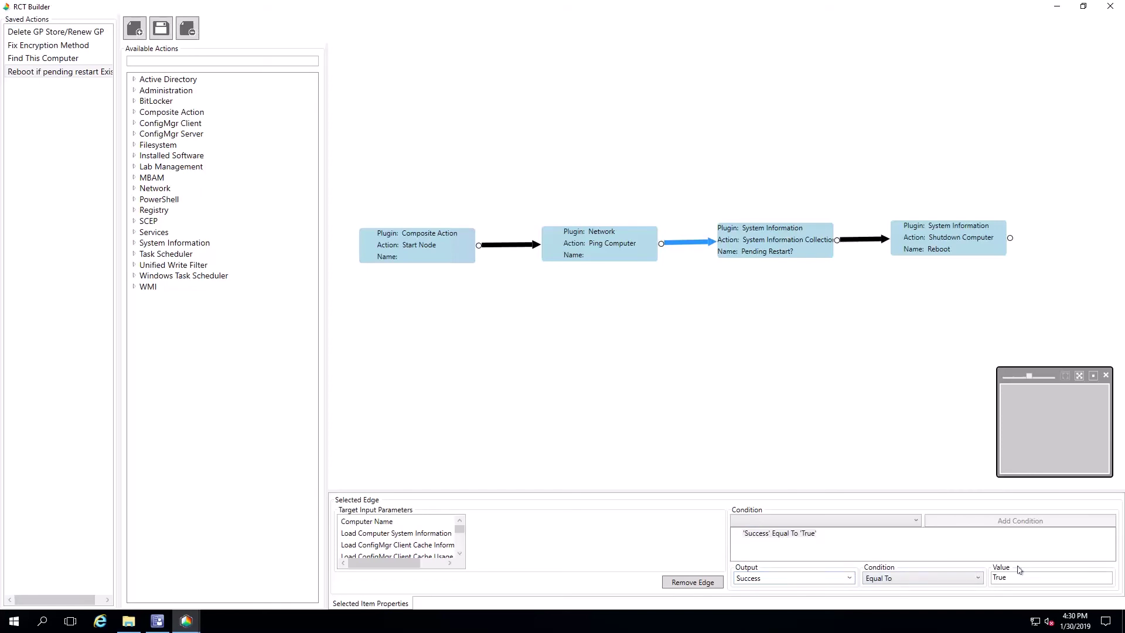
Review the check's load-information inputs and set Load Pending Restart Information to True
{"action": "left_click", "coordinate": [368, 521]}
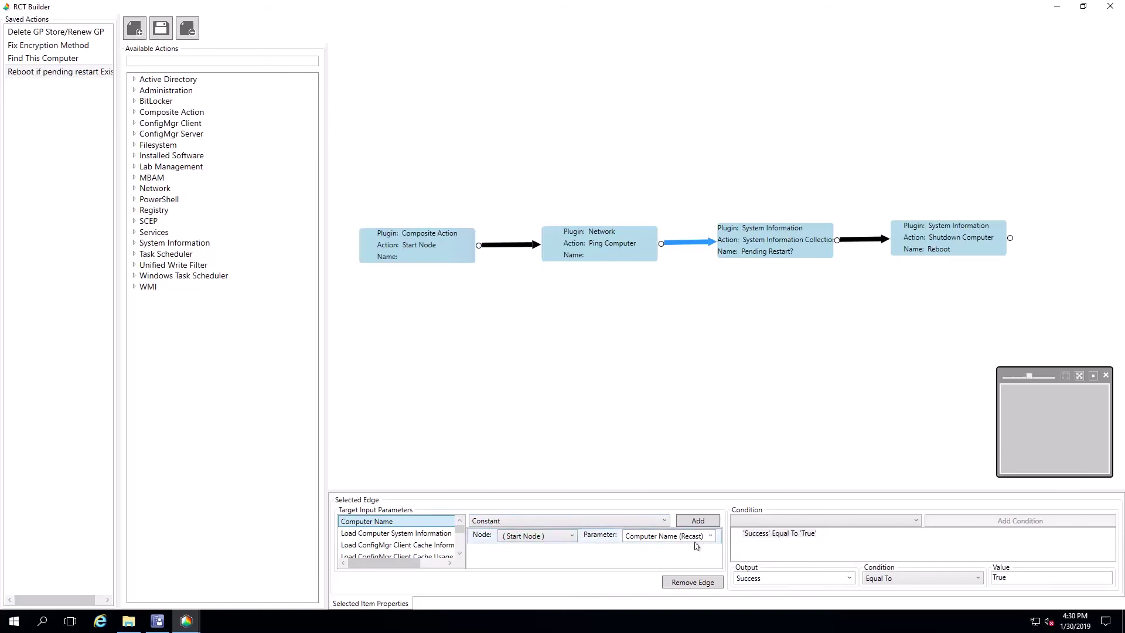
{"action": "left_click", "coordinate": [406, 534]}
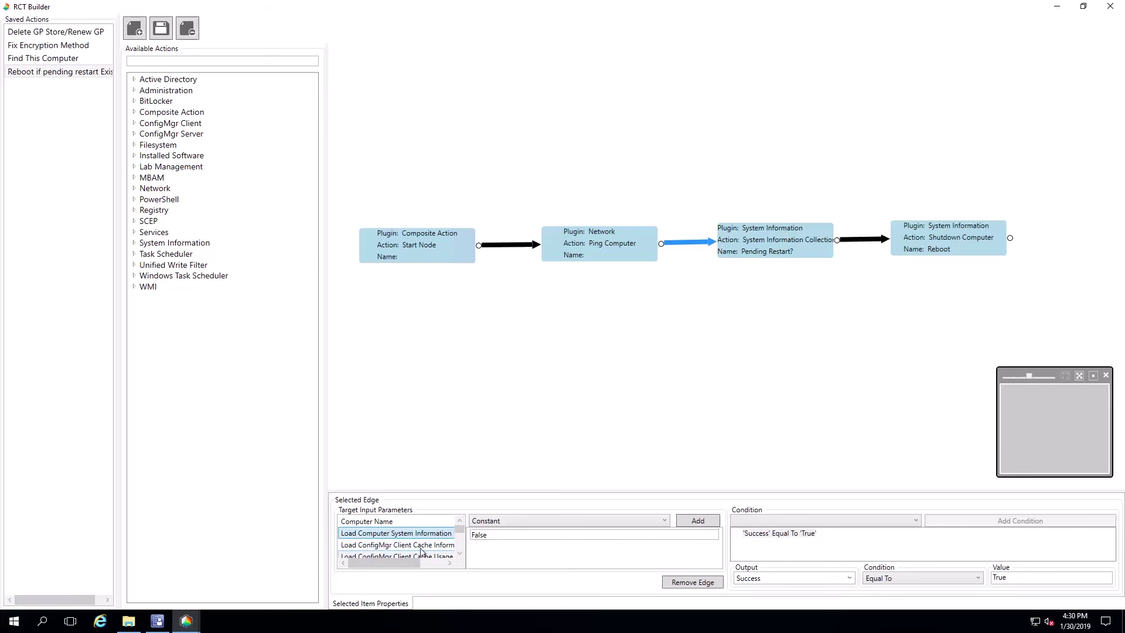
{"action": "left_click", "coordinate": [397, 546]}
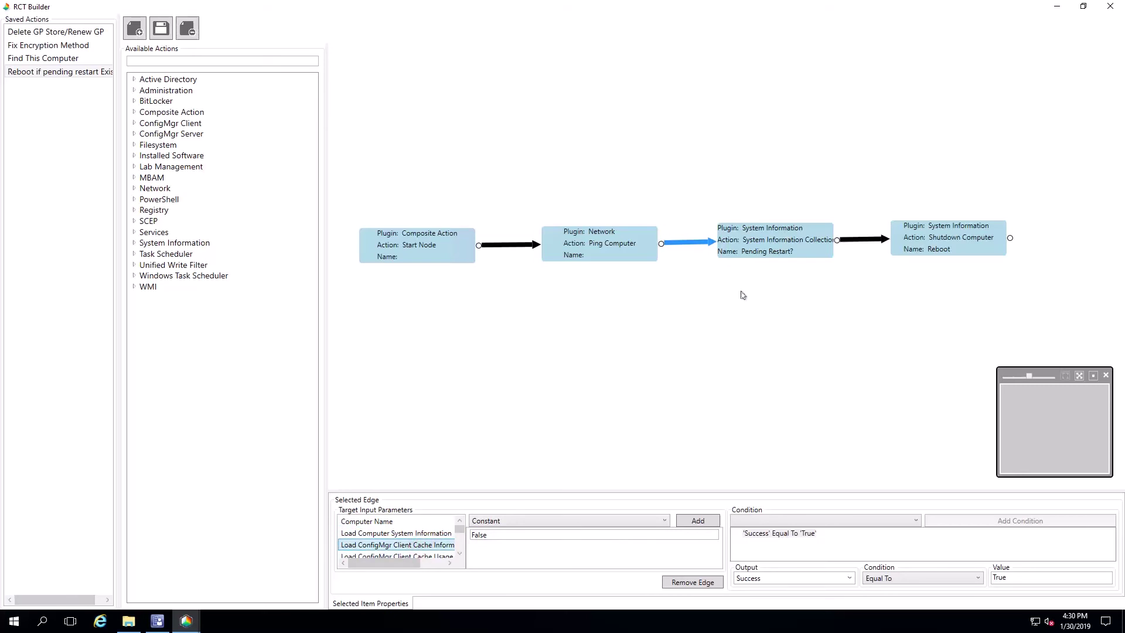
{"action": "left_click", "coordinate": [459, 553]}
{"action": "left_click", "coordinate": [460, 554]}
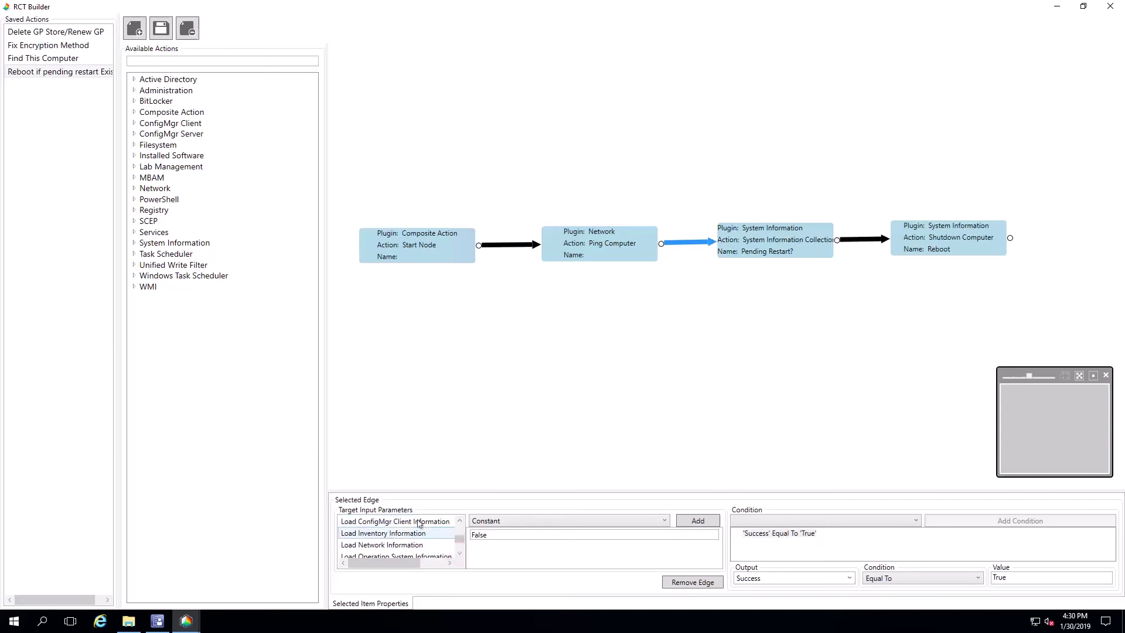
{"action": "left_click", "coordinate": [405, 545]}
{"action": "left_click", "coordinate": [459, 554]}
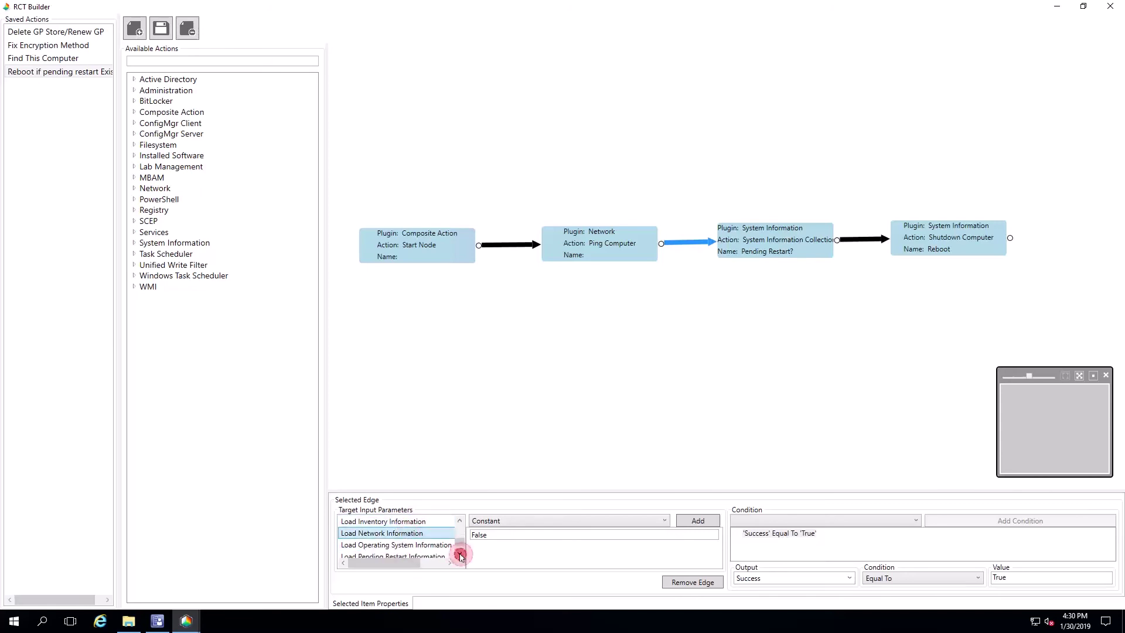
{"action": "left_click", "coordinate": [393, 546]}
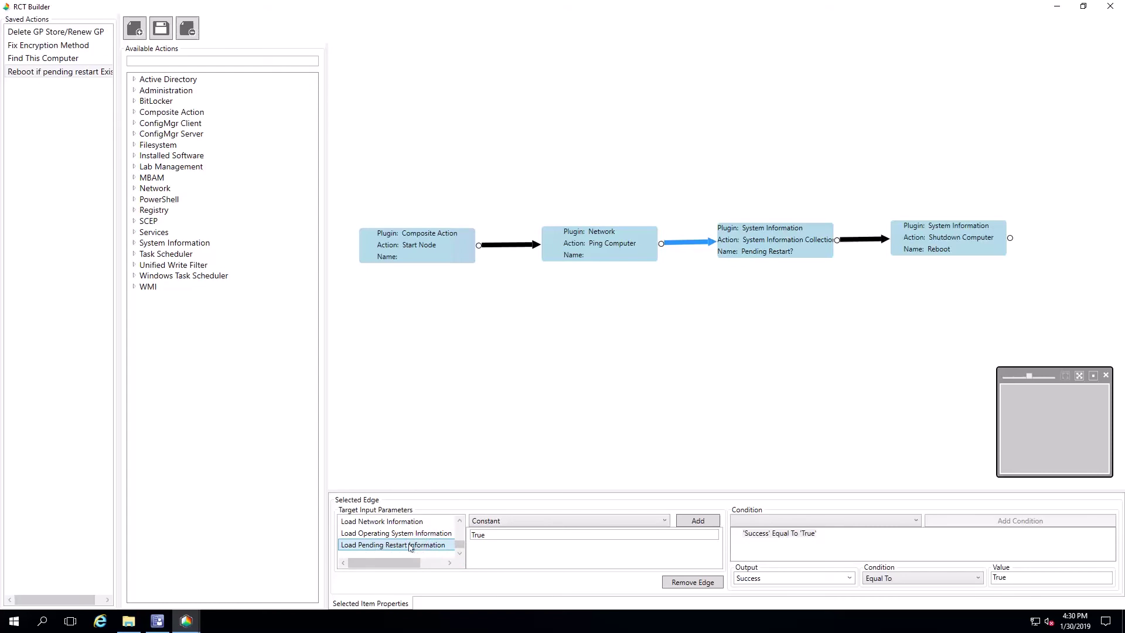
{"action": "left_click", "coordinate": [488, 536]}
On the Reboot edge keep Restart True and set Skip if User Logged In to False
{"action": "left_click", "coordinate": [864, 245]}
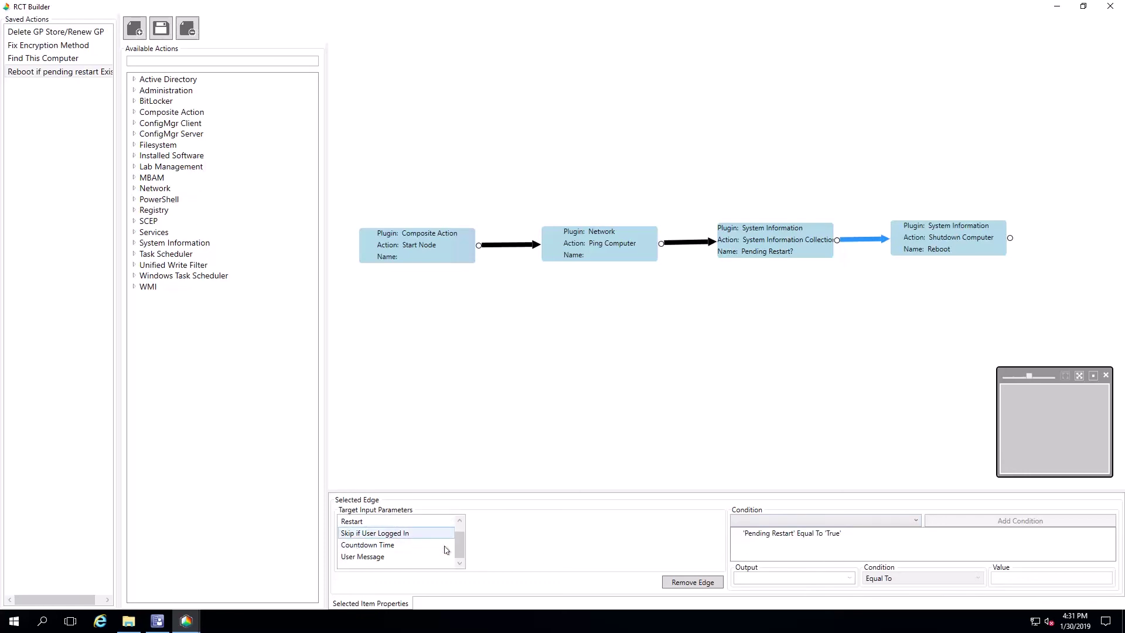
{"action": "scroll", "coordinate": [445, 550], "scroll_direction": "up", "scroll_amount": 1}
{"action": "left_click", "coordinate": [367, 522]}
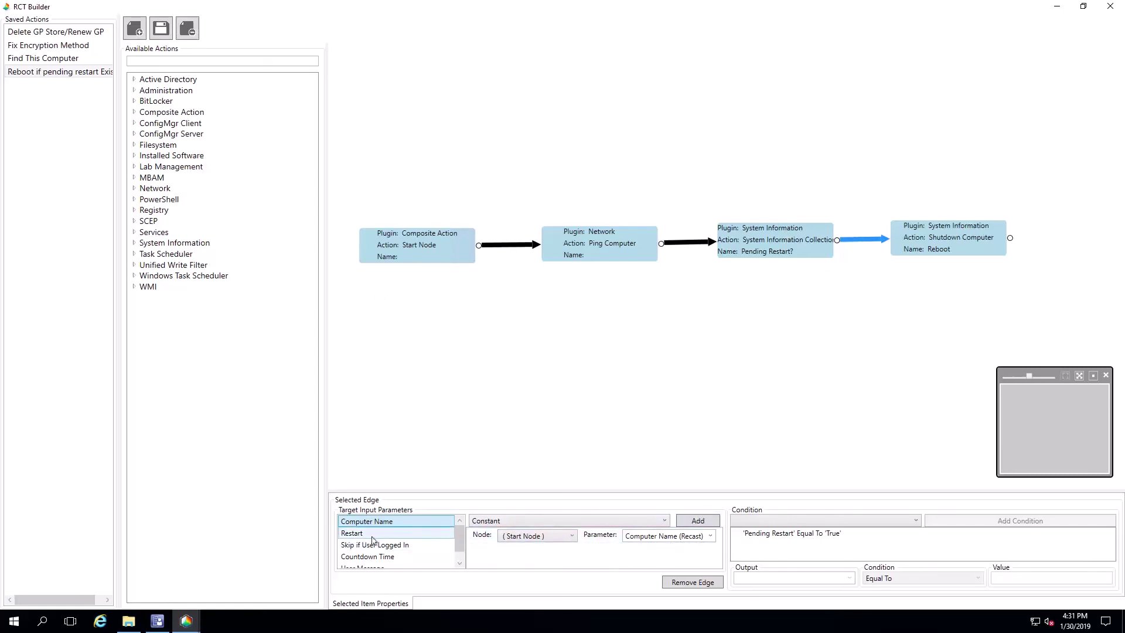
{"action": "left_click", "coordinate": [352, 534]}
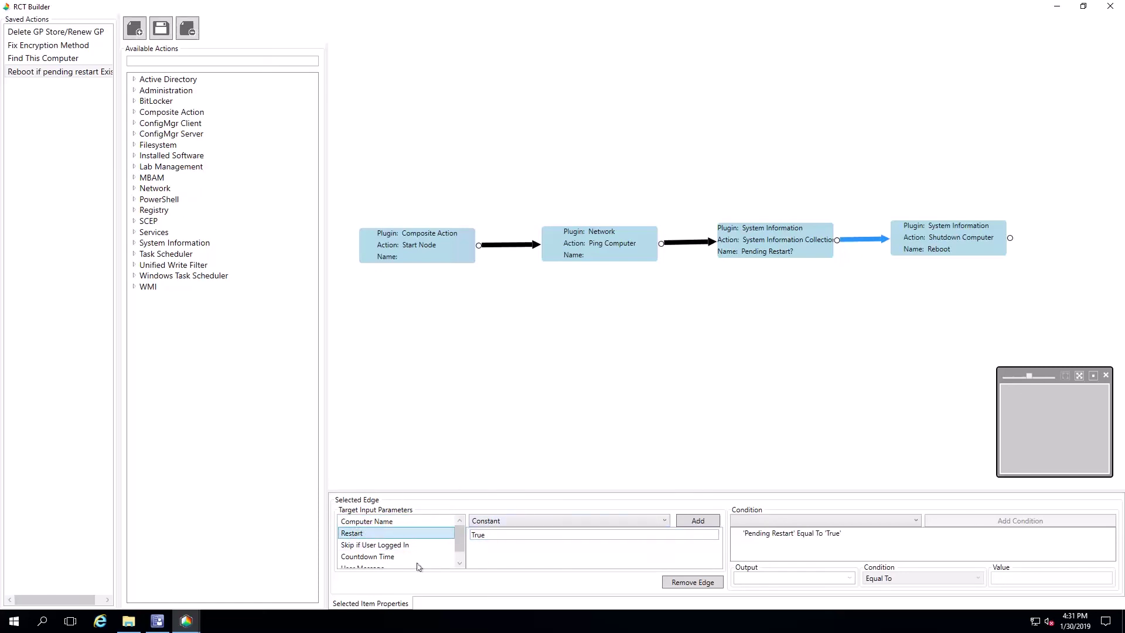
{"action": "left_click", "coordinate": [386, 546]}
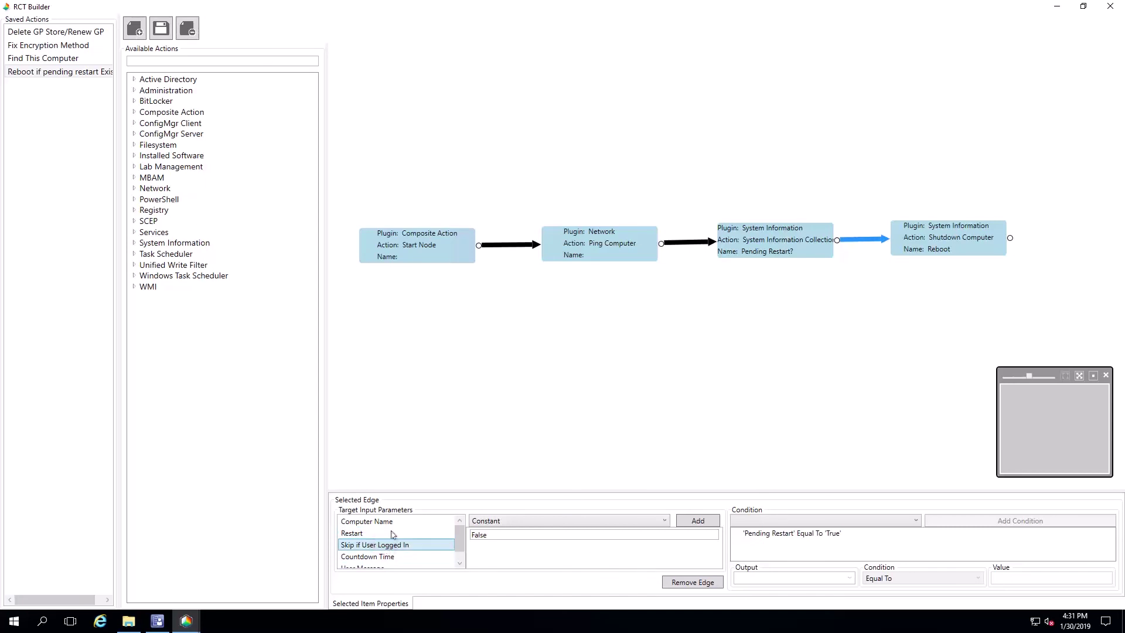
{"action": "left_click", "coordinate": [500, 536]}
{"action": "scroll", "coordinate": [459, 549], "scroll_direction": "down", "scroll_amount": 1}
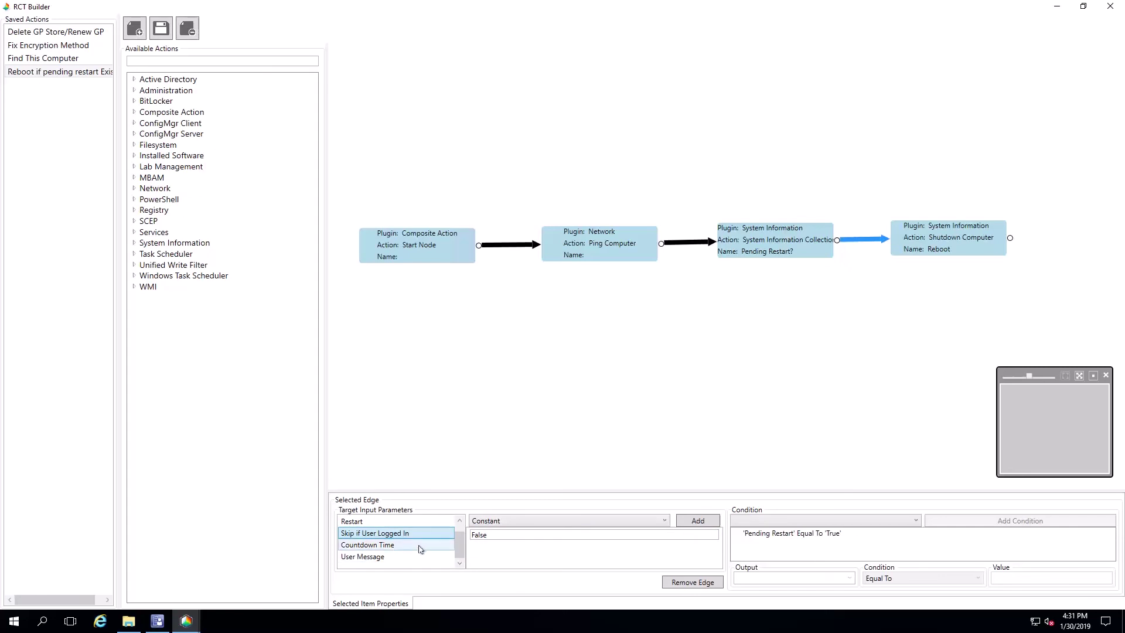
Set Countdown Time 300 and enter the save-and-close five-minute restart warning message
{"action": "left_click", "coordinate": [368, 545]}
{"action": "type", "text": "300"}
{"action": "left_click", "coordinate": [481, 536]}
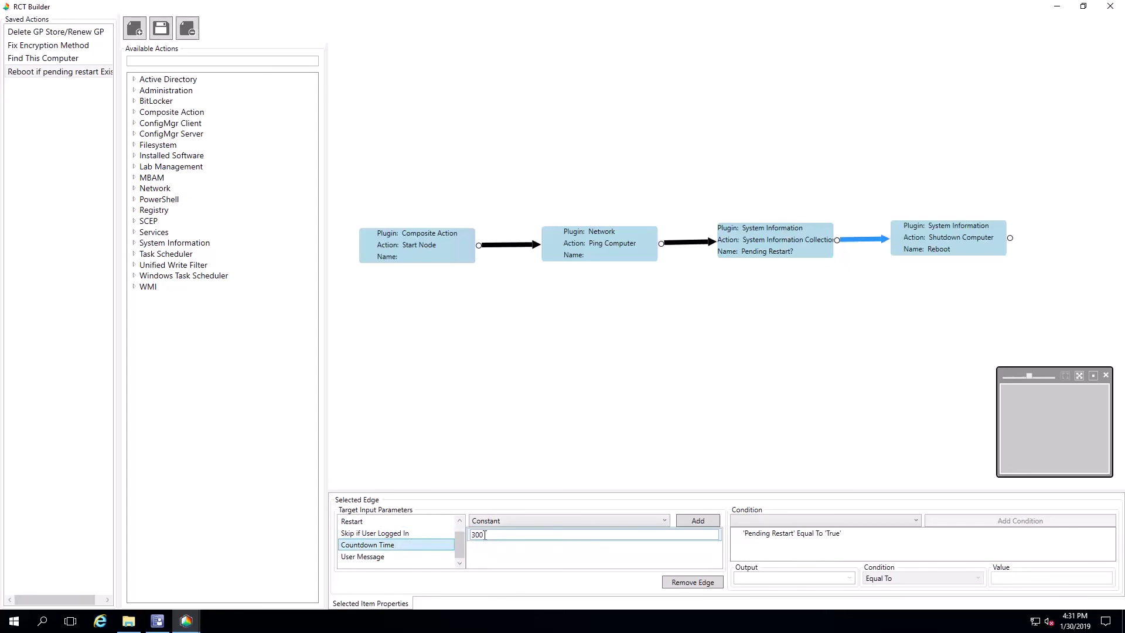
{"action": "left_click", "coordinate": [370, 557]}
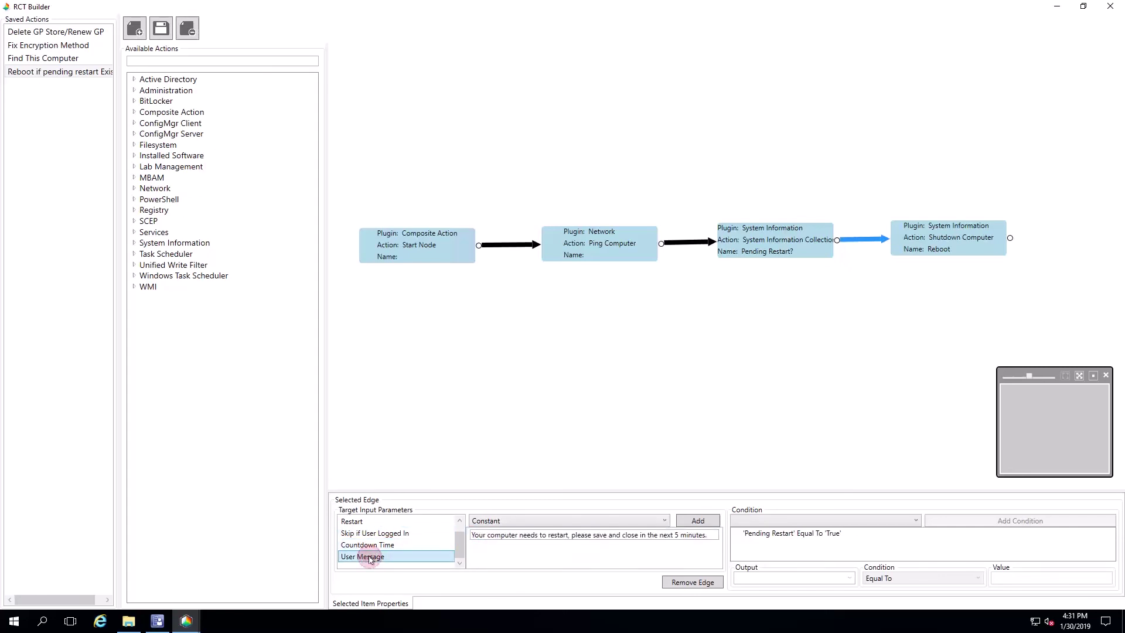
{"action": "left_click", "coordinate": [485, 537]}
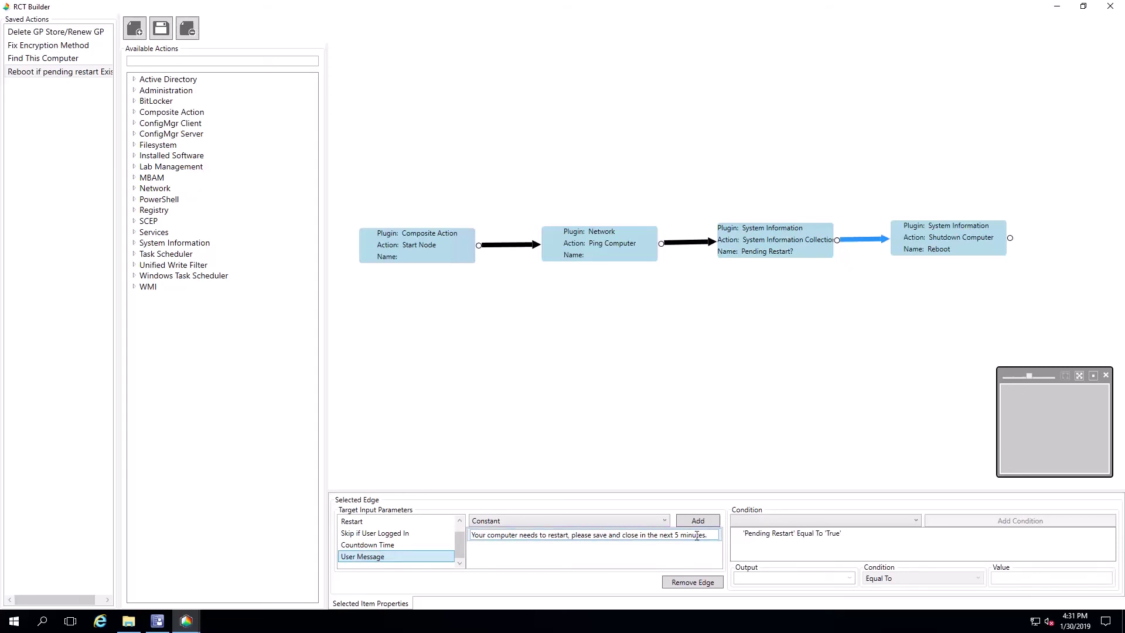
{"action": "left_click", "coordinate": [793, 279]}
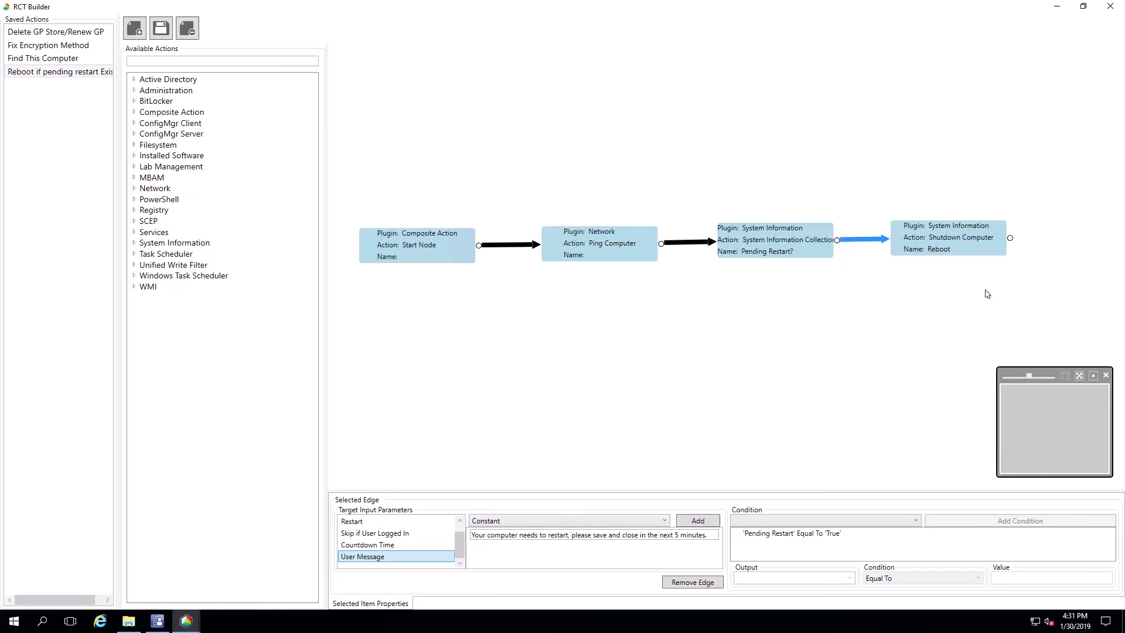